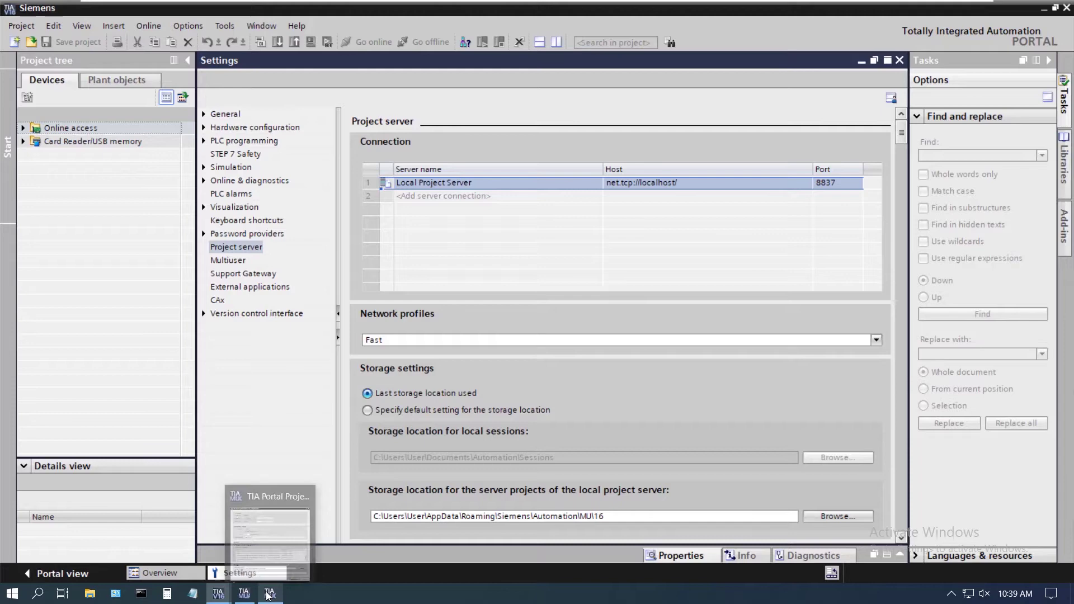
# - Bring up the Project Server Configuration window and keep the number of saved revisions at 10
pyautogui.click(270, 573)
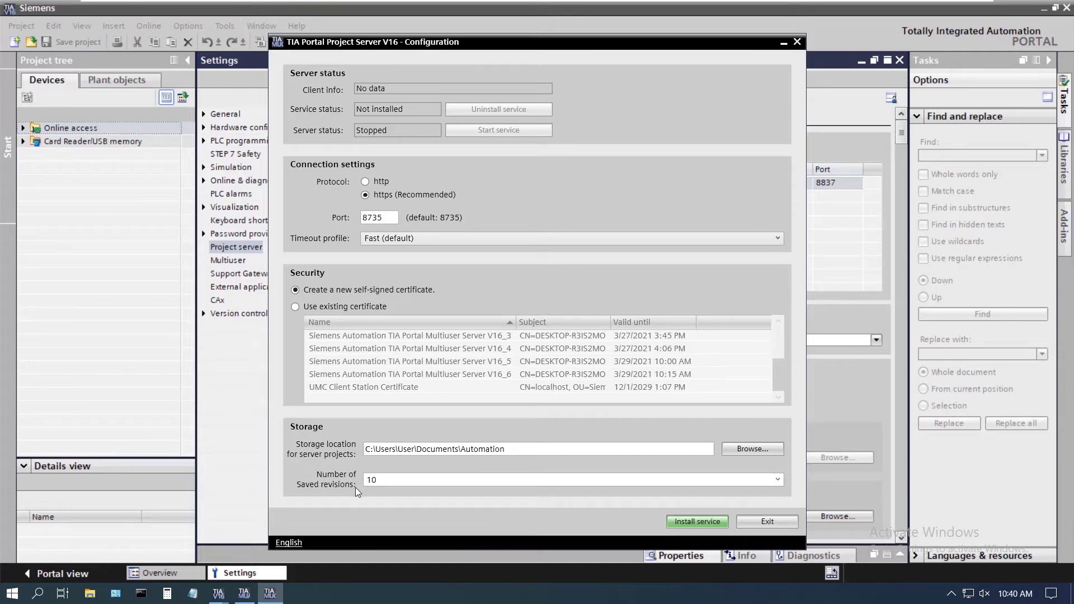
pyautogui.click(778, 480)
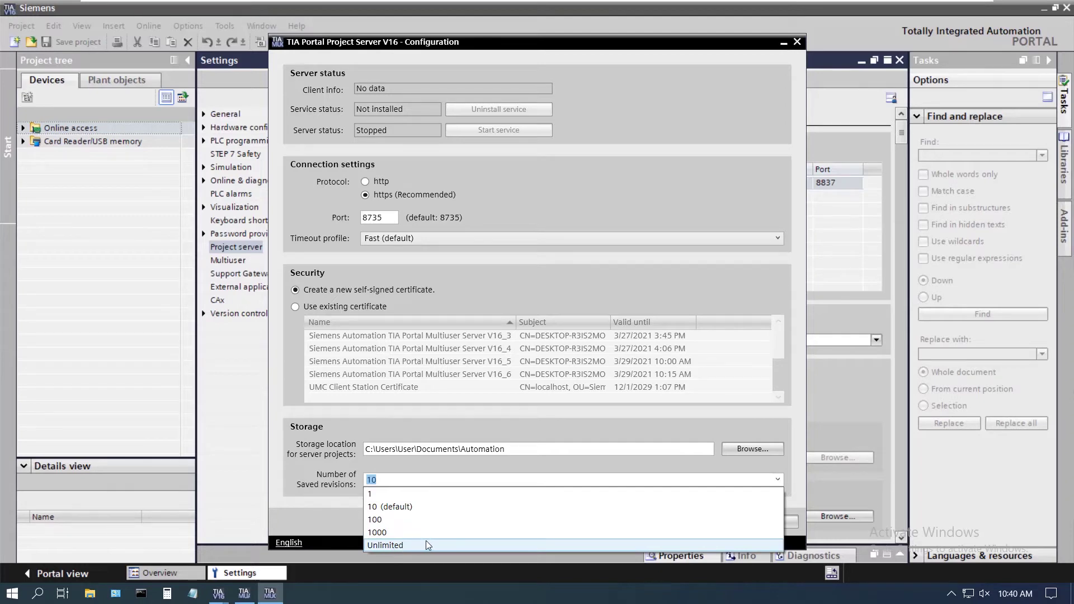
pyautogui.click(398, 507)
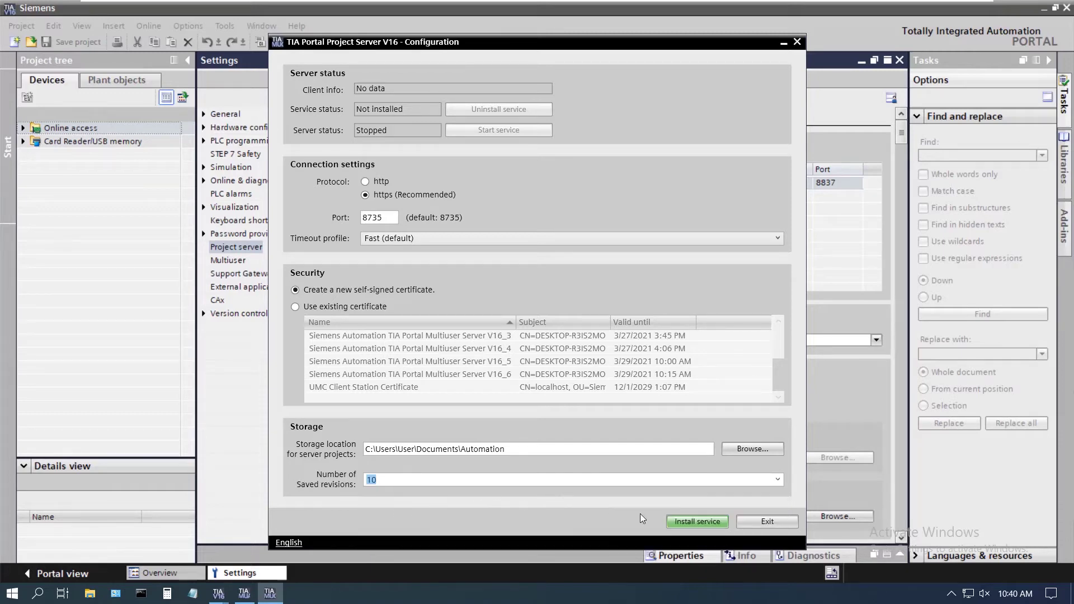
# - Install and start the project server service, then select the host name in Client info
pyautogui.click(696, 520)
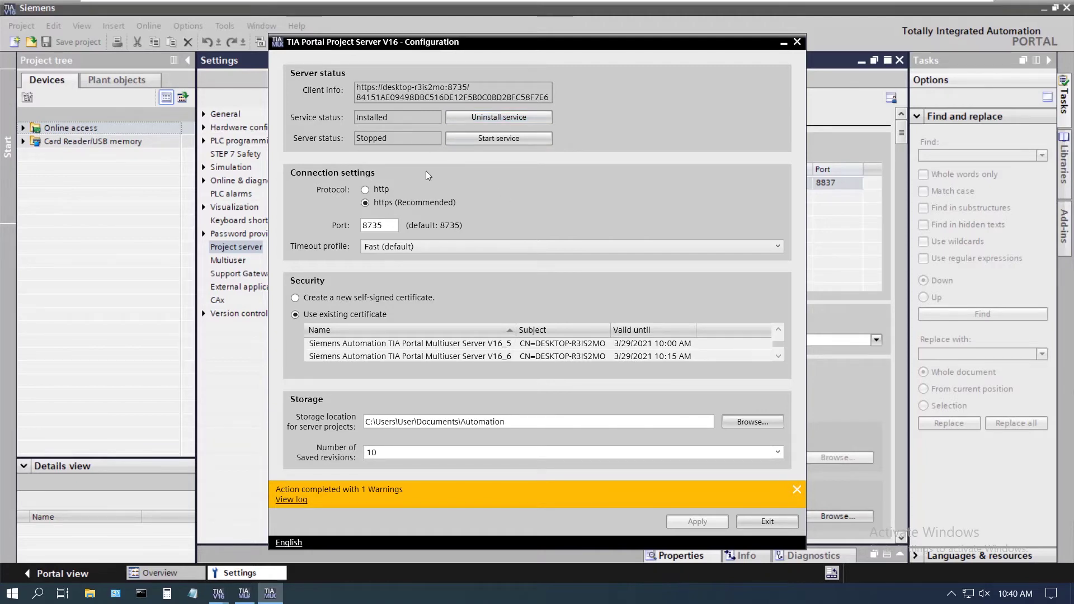
pyautogui.click(491, 140)
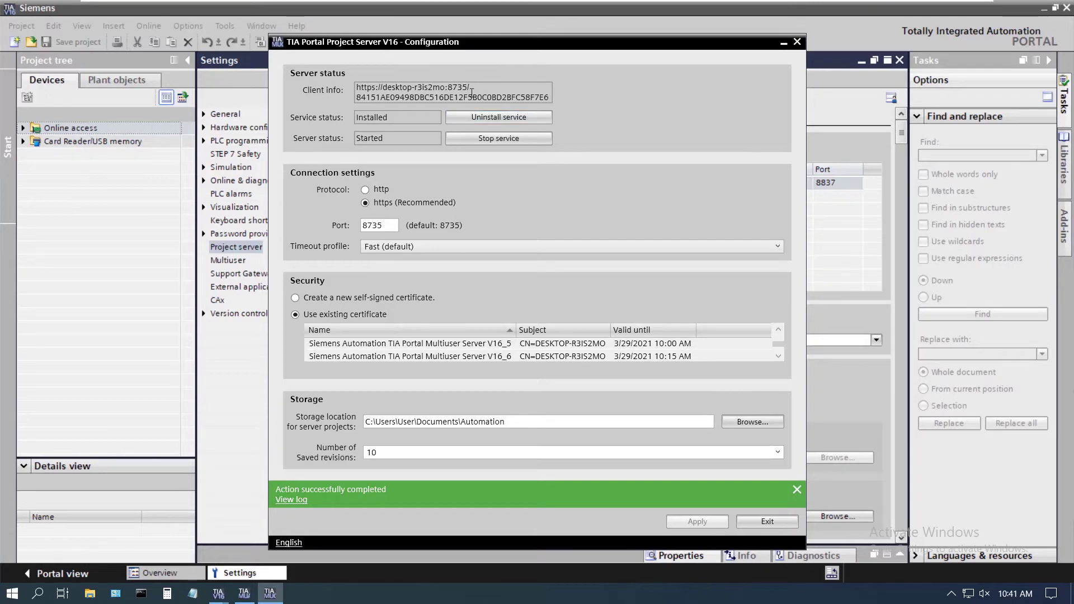
pyautogui.moveTo(444, 87); pyautogui.dragTo(384, 87)
pyautogui.hotkey('ctrl', 'c')
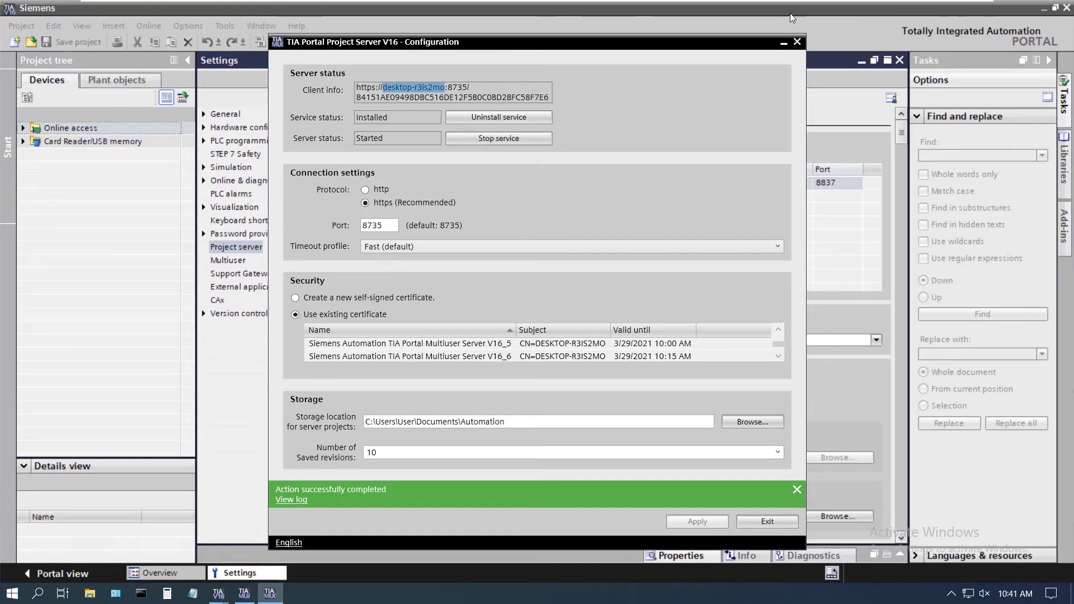
# - In Project Server Administration, add server desktop-r3is2mo on port 8735 over https, then minimize
pyautogui.click(783, 42)
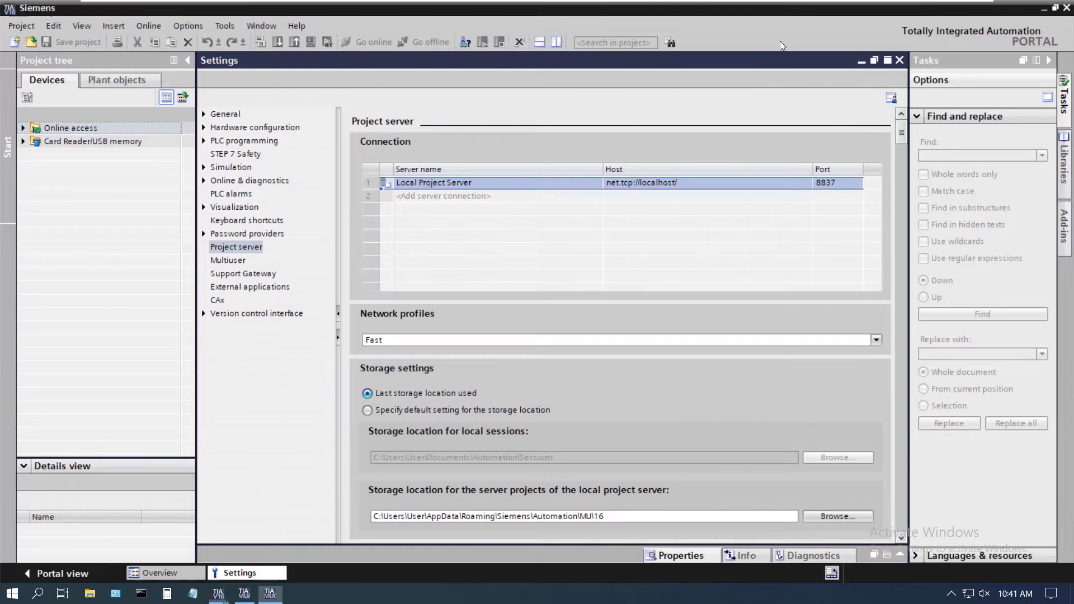
pyautogui.click(244, 594)
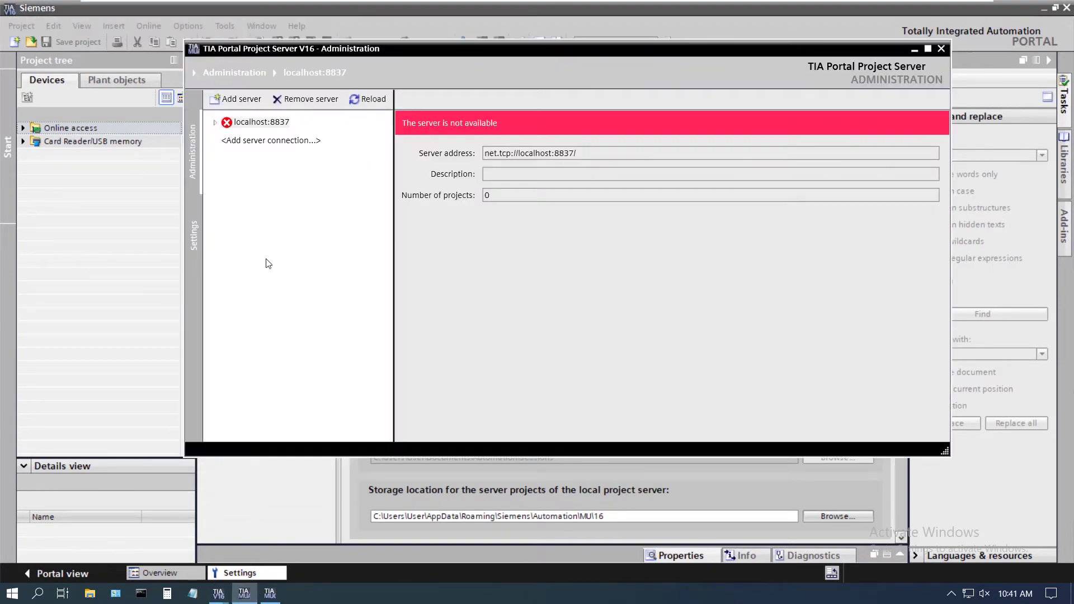
pyautogui.click(235, 100)
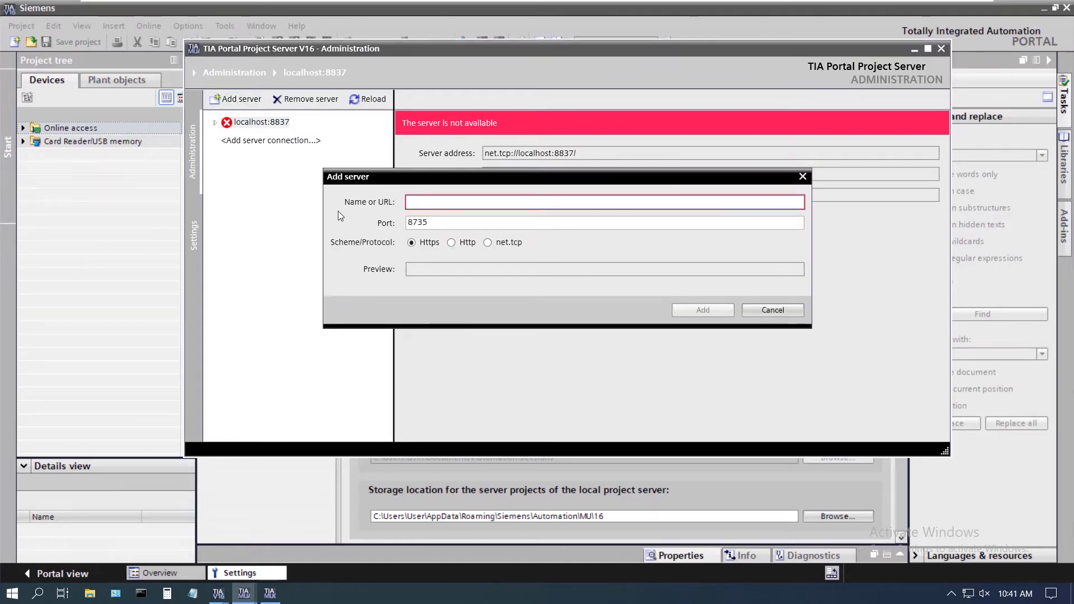
pyautogui.hotkey('ctrl', 'v')
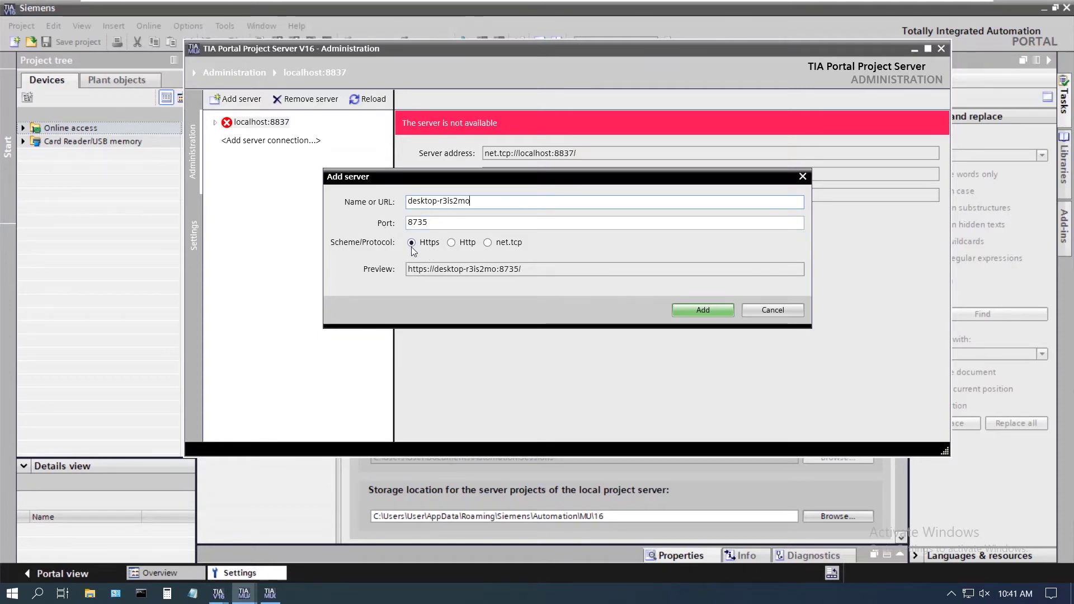
pyautogui.click(702, 311)
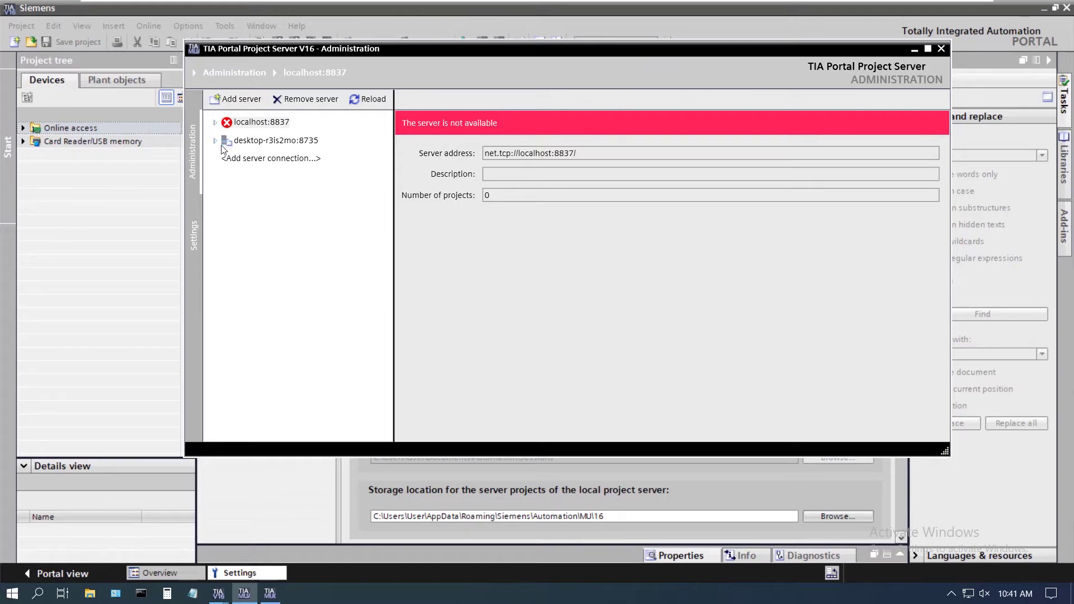
pyautogui.click(914, 50)
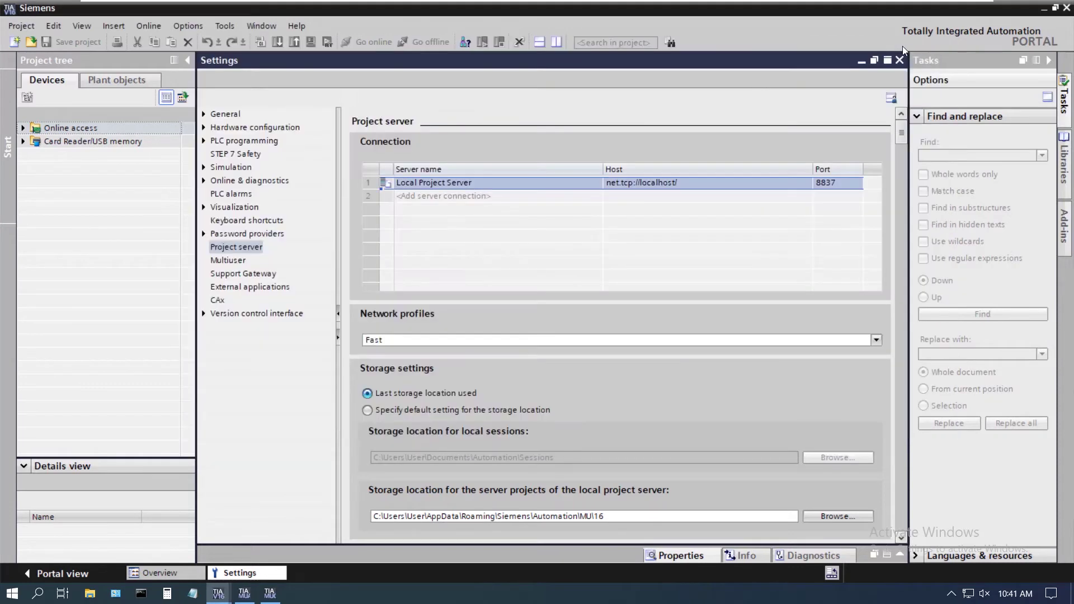
# - Add connection 'VM Project Server' to https host desktop-r3is2mo on port 8735
pyautogui.click(425, 197)
pyautogui.doubleClick(424, 195)
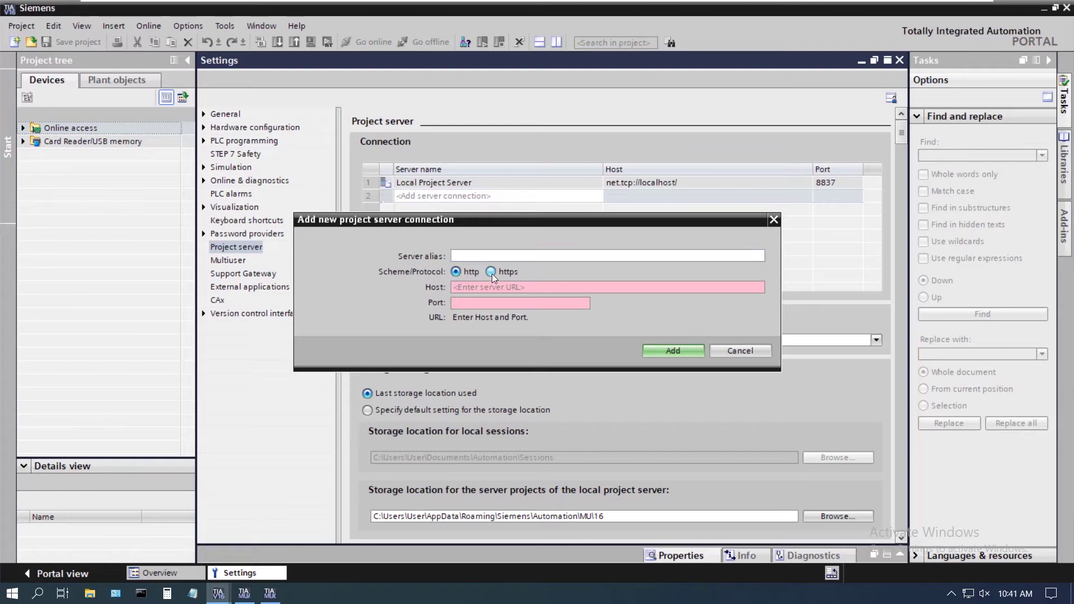
pyautogui.click(473, 255)
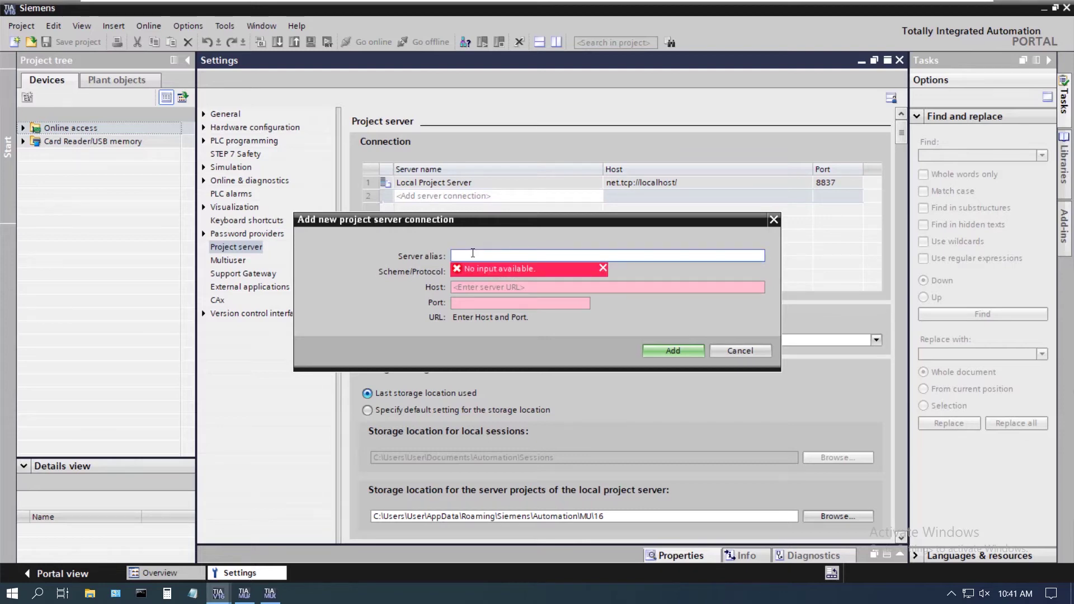
pyautogui.write('VM Project S')
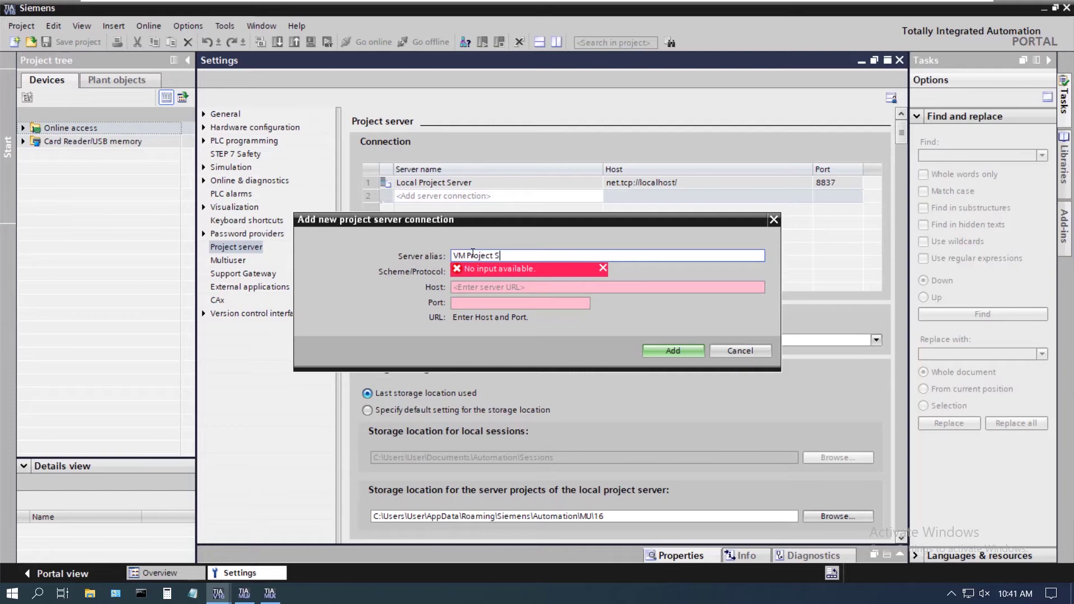
pyautogui.write('erver')
pyautogui.press('Tab')
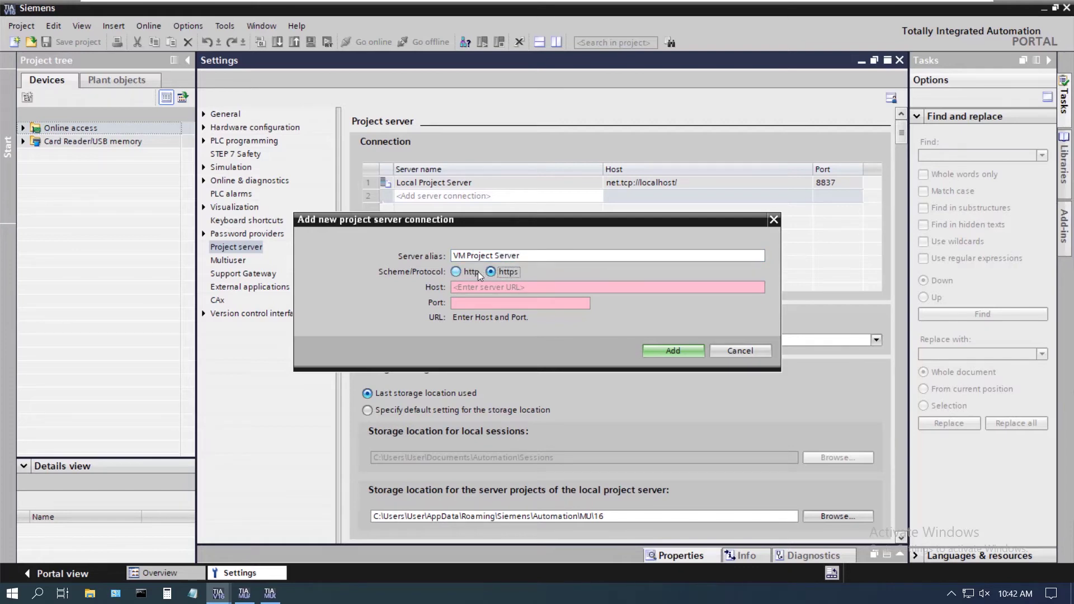
pyautogui.click(474, 287)
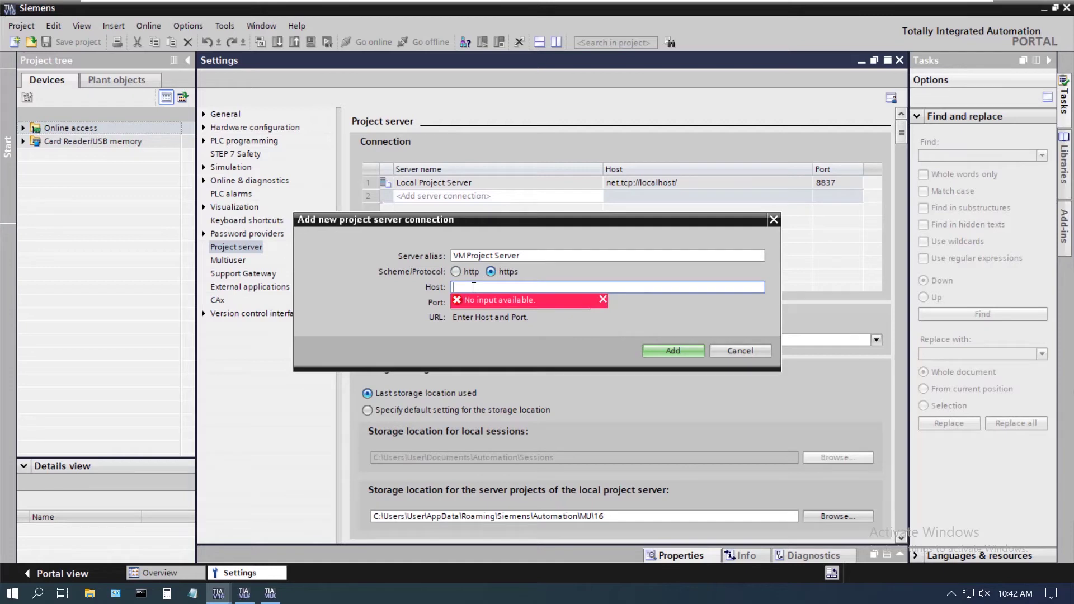
pyautogui.hotkey('ctrl', 'v')
pyautogui.press('Tab')
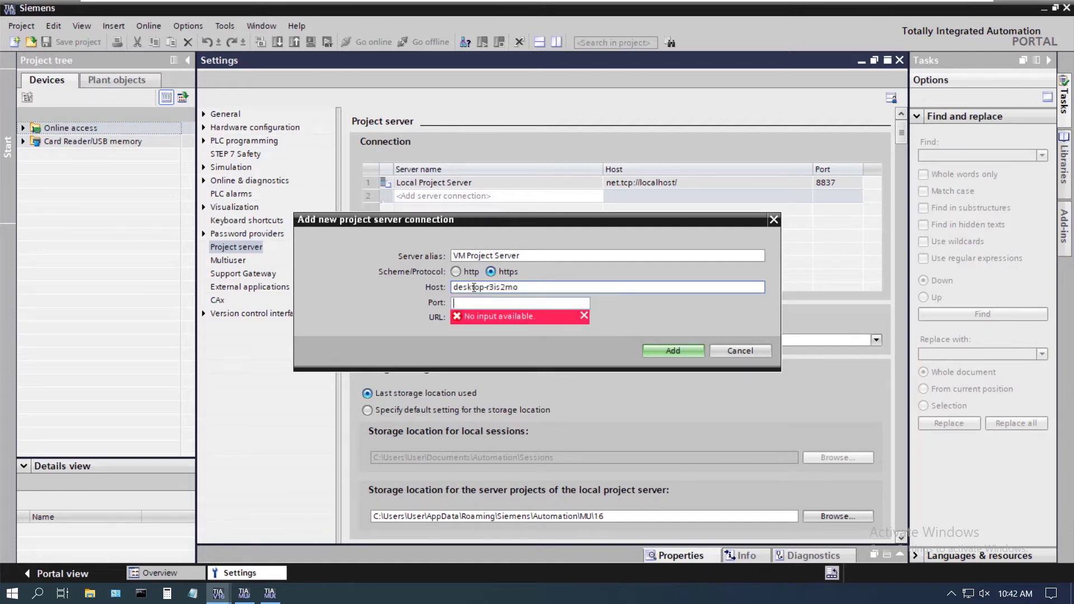
pyautogui.write('8735')
pyautogui.click(656, 351)
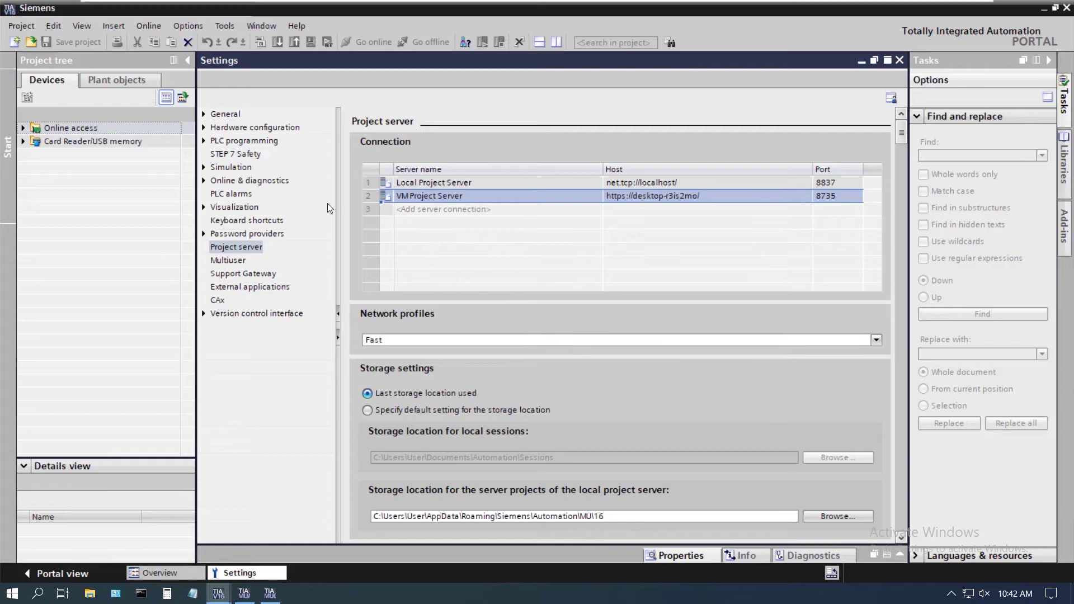
# - Open Manage server projects, view the available server list, then close the dialog
pyautogui.click(21, 27)
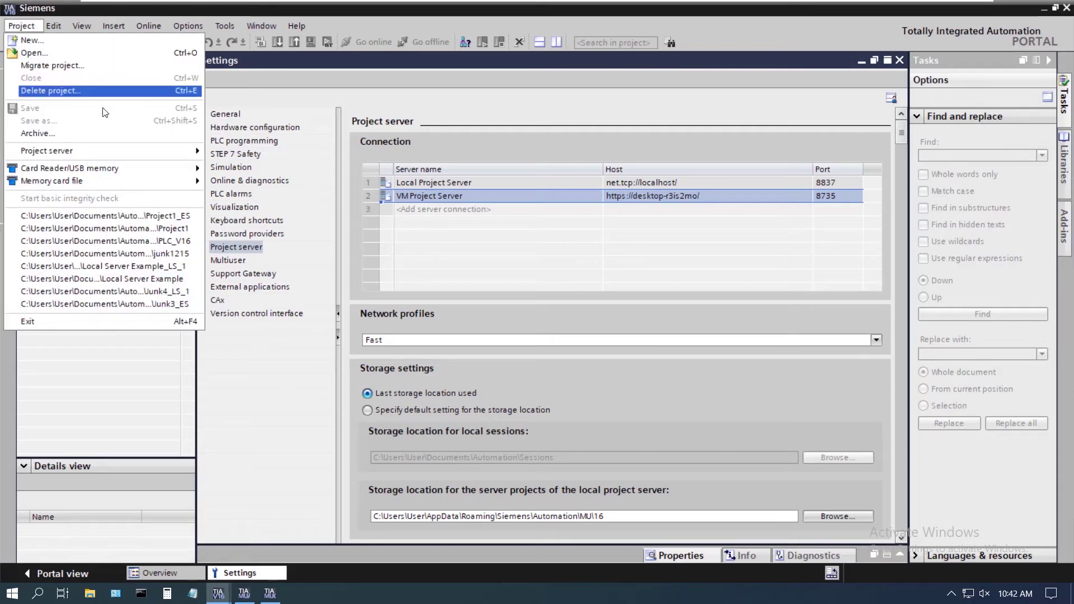
pyautogui.moveTo(106, 151)
pyautogui.click(233, 150)
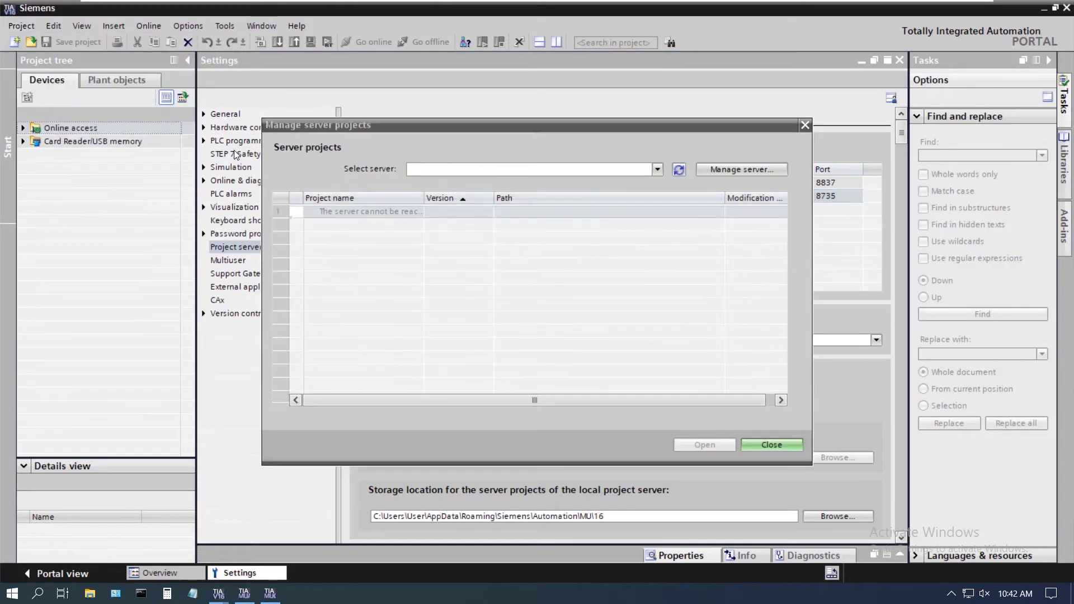
pyautogui.click(658, 170)
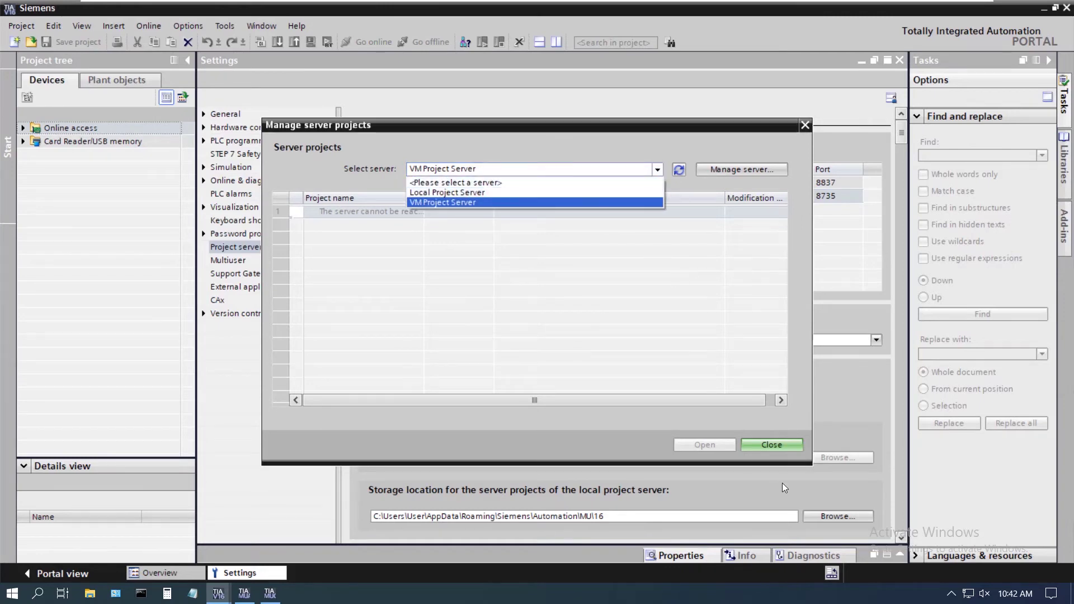
pyautogui.click(769, 445)
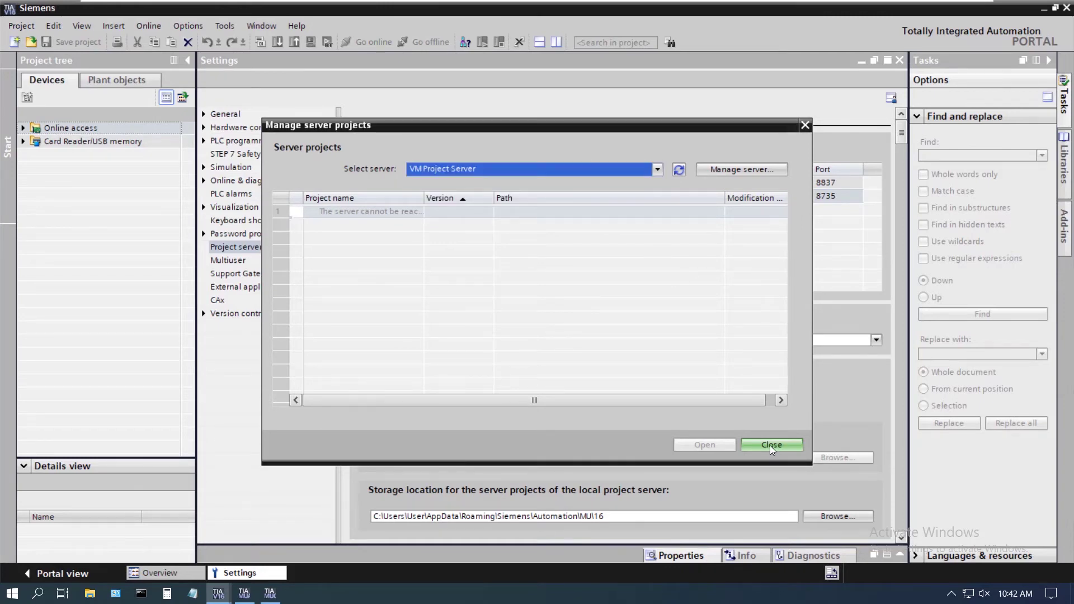
pyautogui.click(769, 446)
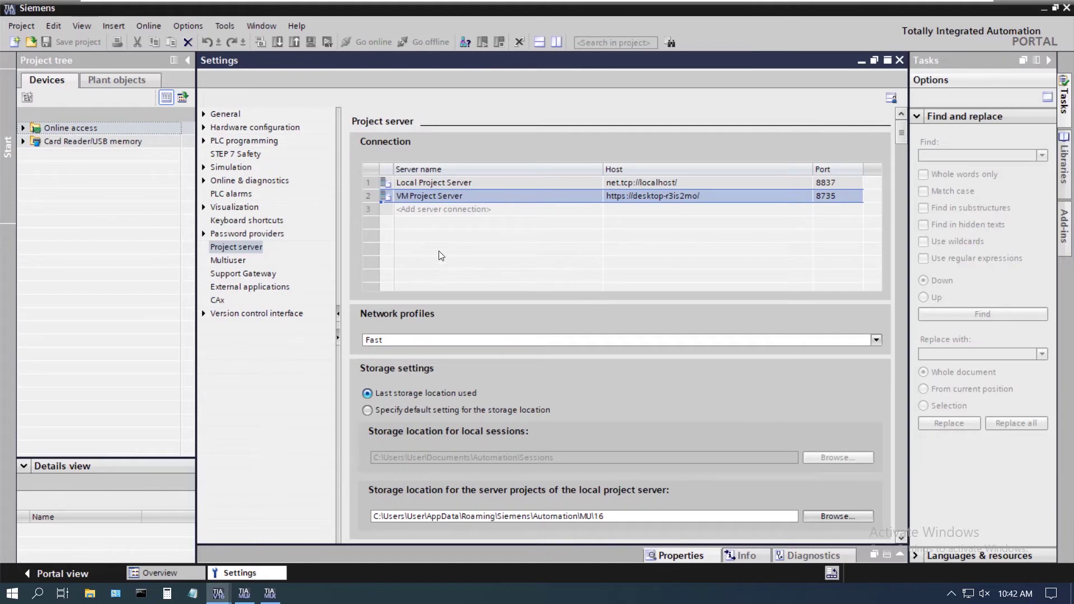
# - Add connection 'PG Server' using https to host 10.10.0.171 on port 8737
pyautogui.doubleClick(427, 210)
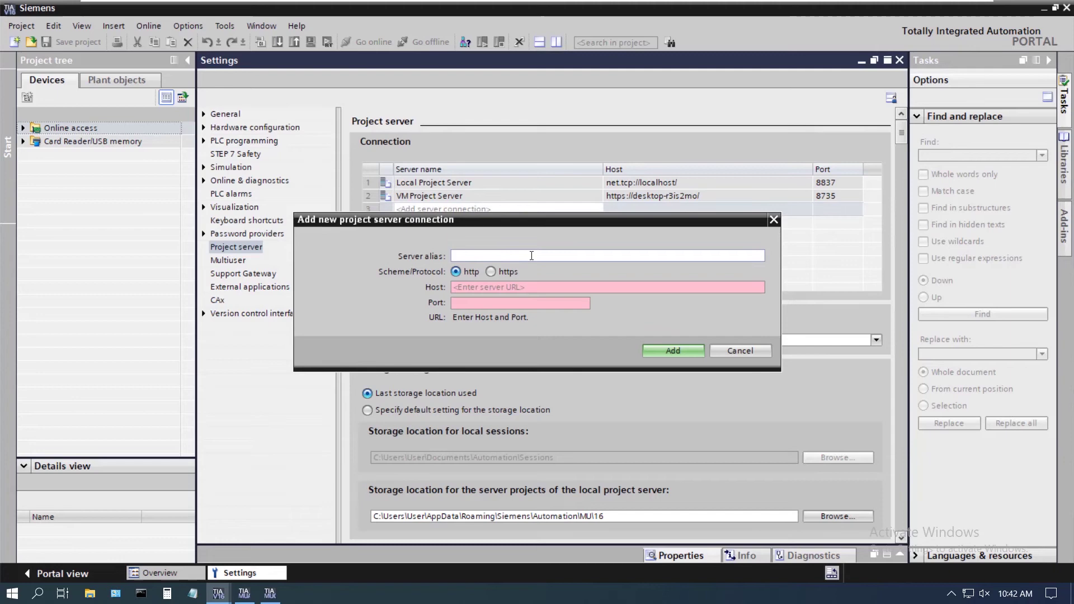
pyautogui.write('PG')
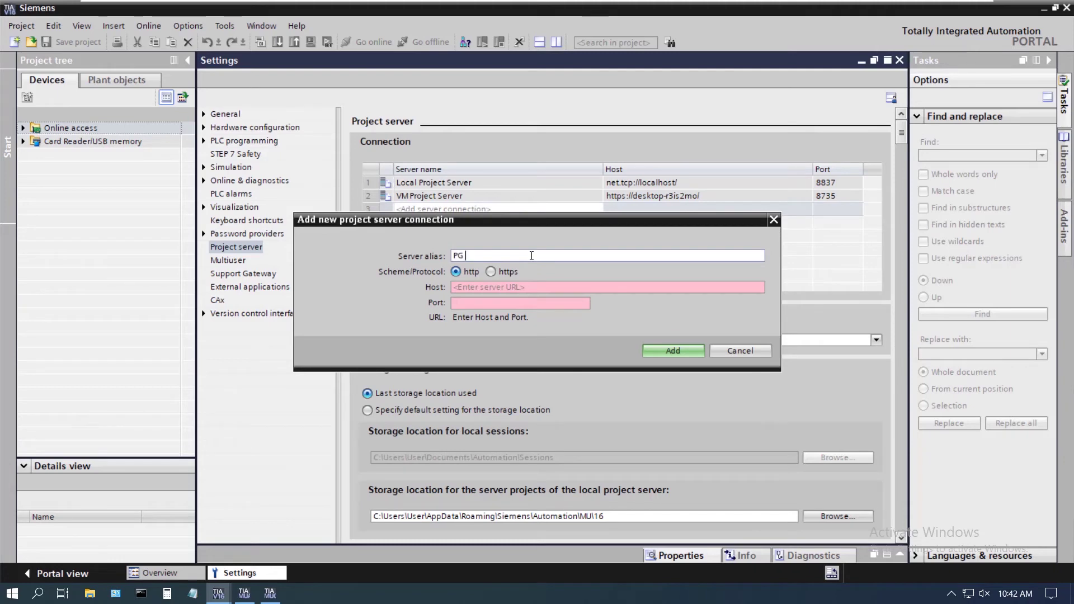
pyautogui.write(' Server')
pyautogui.click(491, 273)
pyautogui.click(470, 287)
pyautogui.write('1')
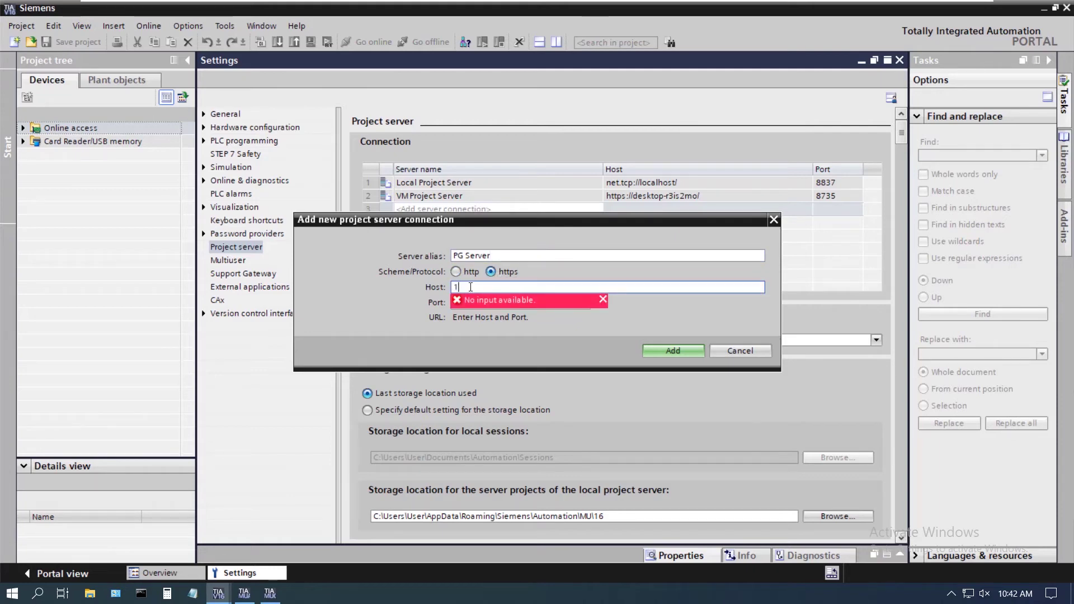
pyautogui.write('0.10.0')
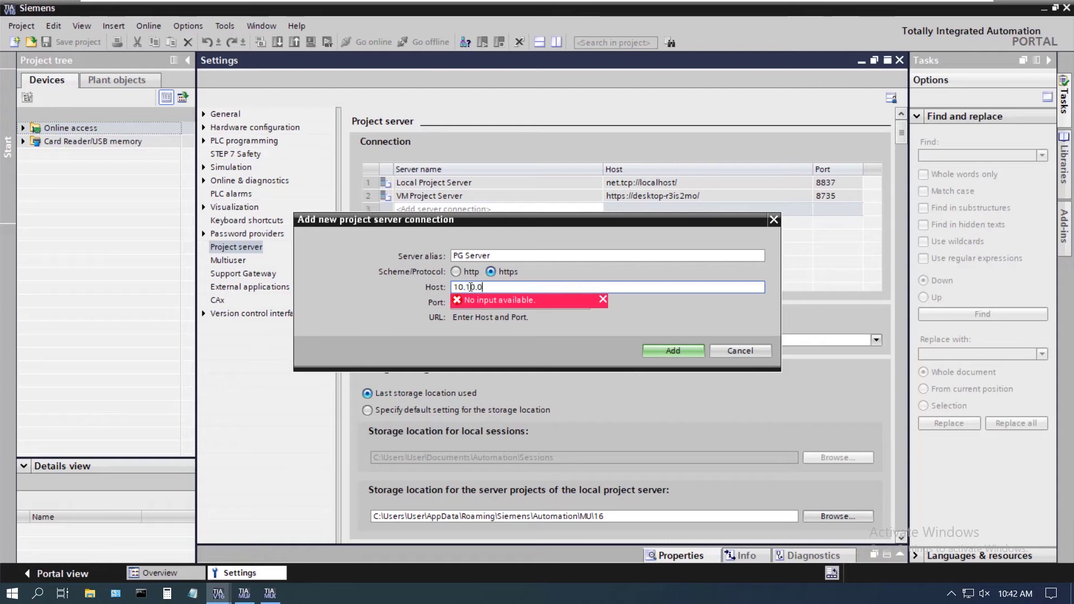
pyautogui.write('.171')
pyautogui.press('Tab')
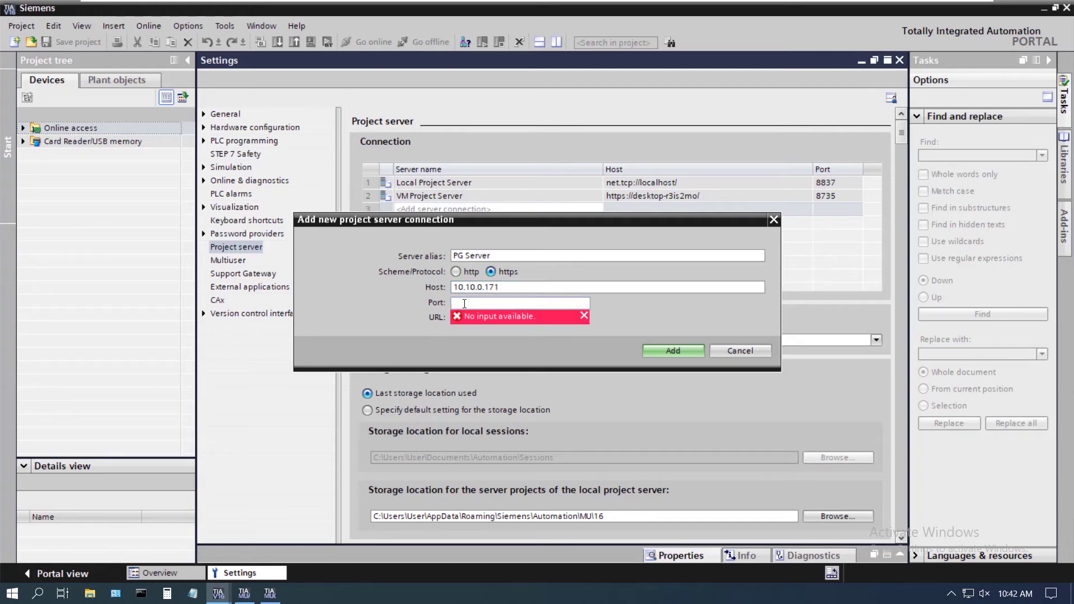
pyautogui.write('8737')
pyautogui.click(668, 350)
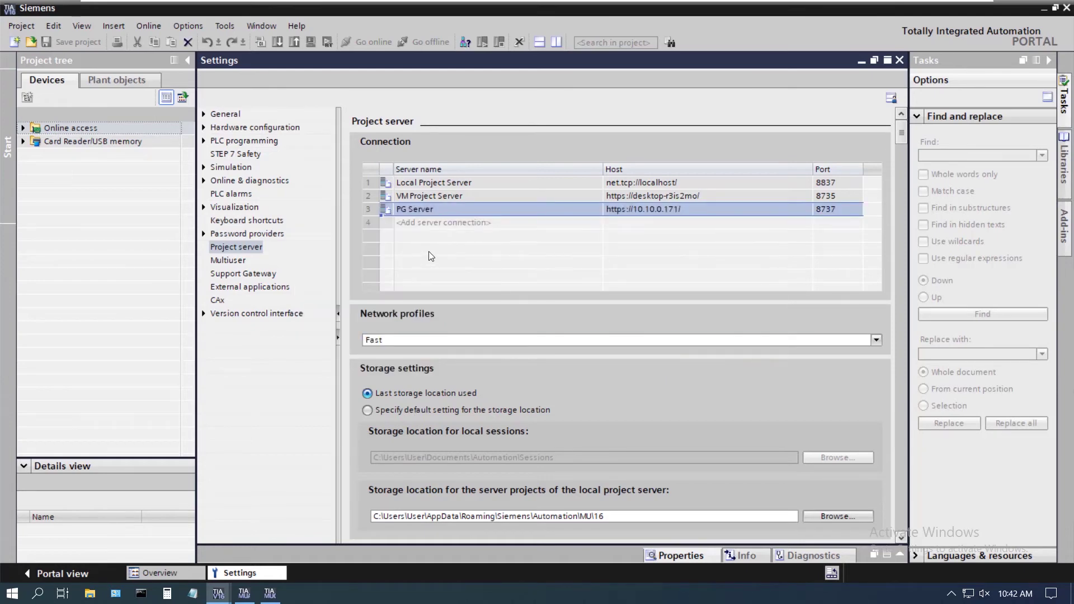
# - In Manage server projects, select PG Server and expand Project1 to see its local session
pyautogui.click(22, 26)
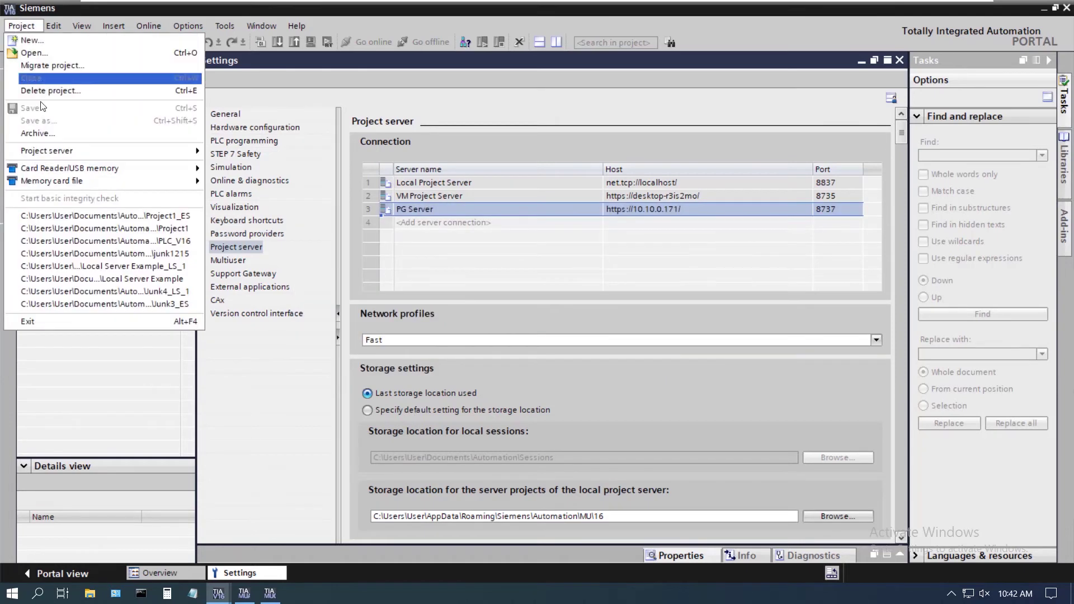
pyautogui.moveTo(137, 151)
pyautogui.click(222, 151)
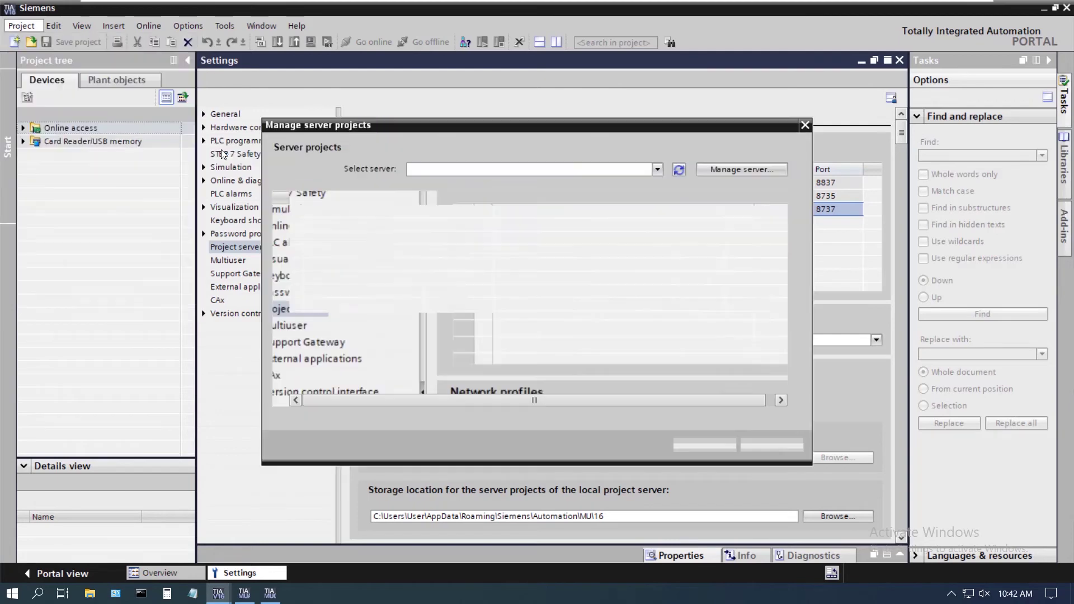
pyautogui.click(659, 170)
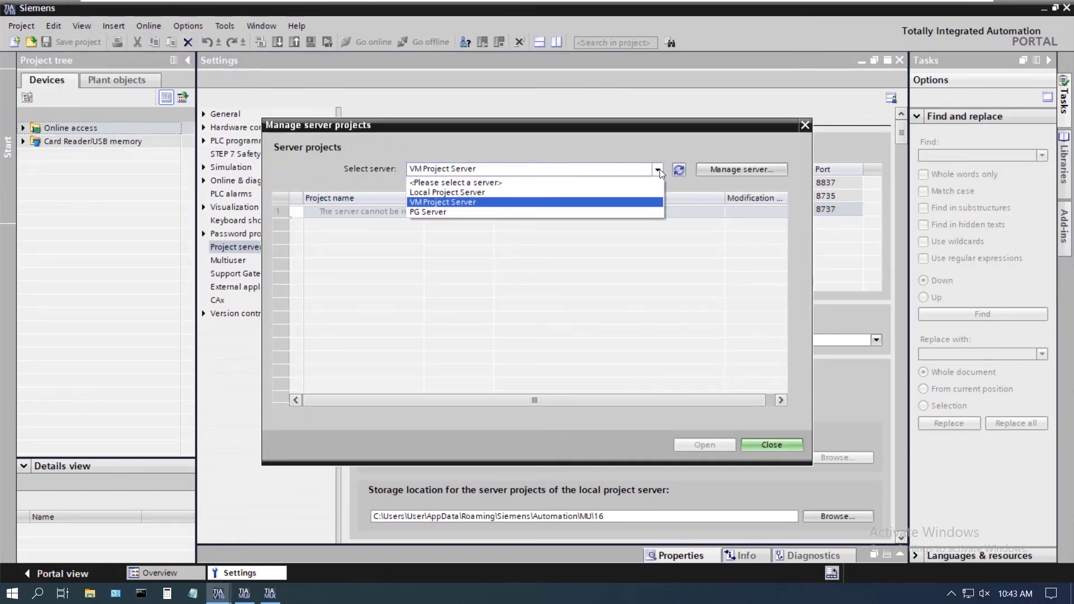
pyautogui.click(426, 212)
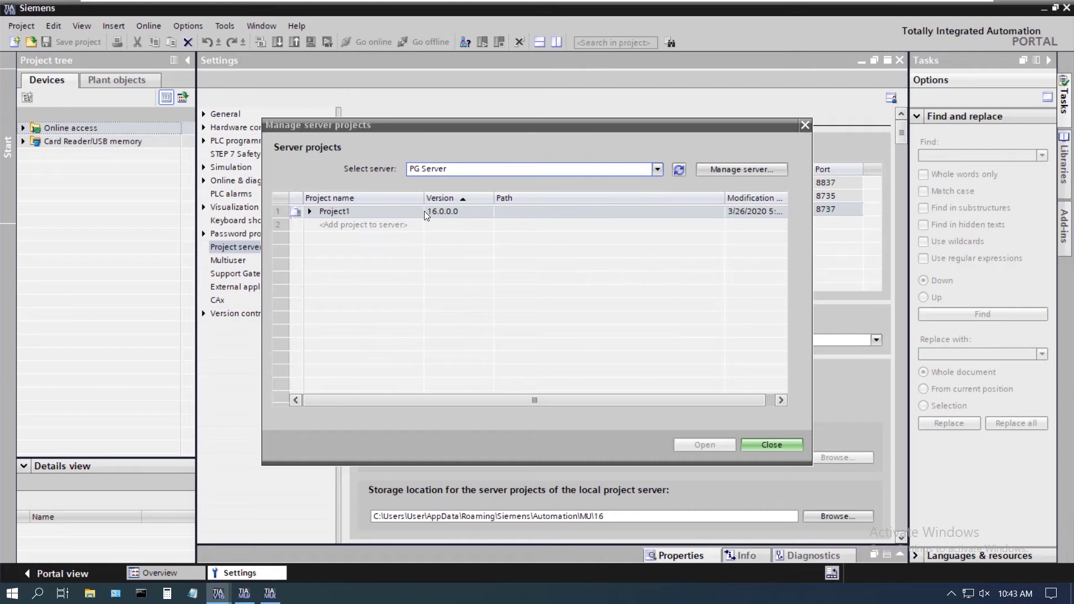
pyautogui.click(311, 212)
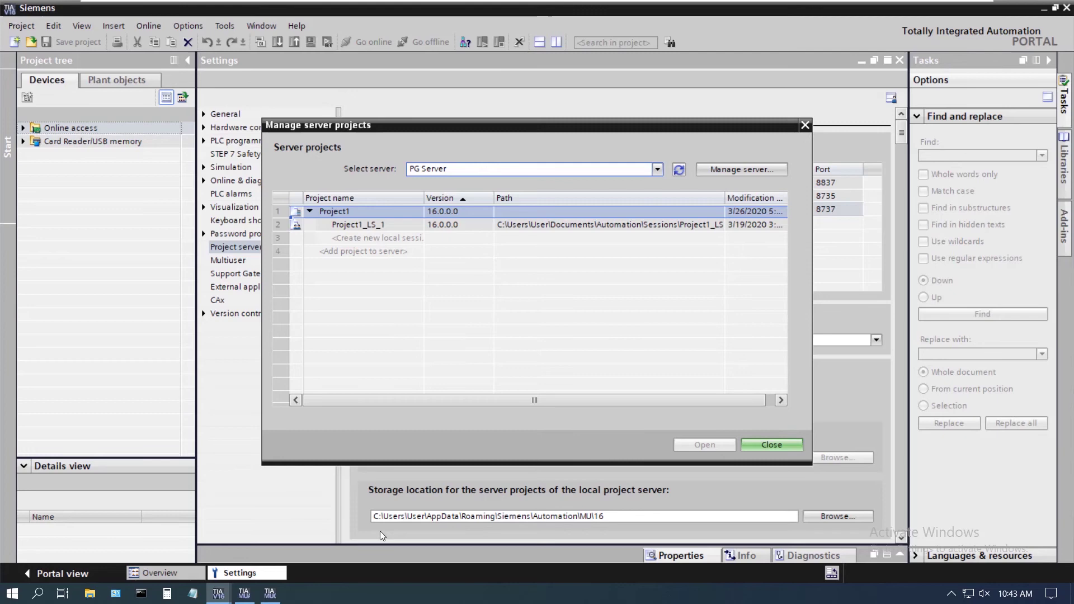
pyautogui.click(244, 594)
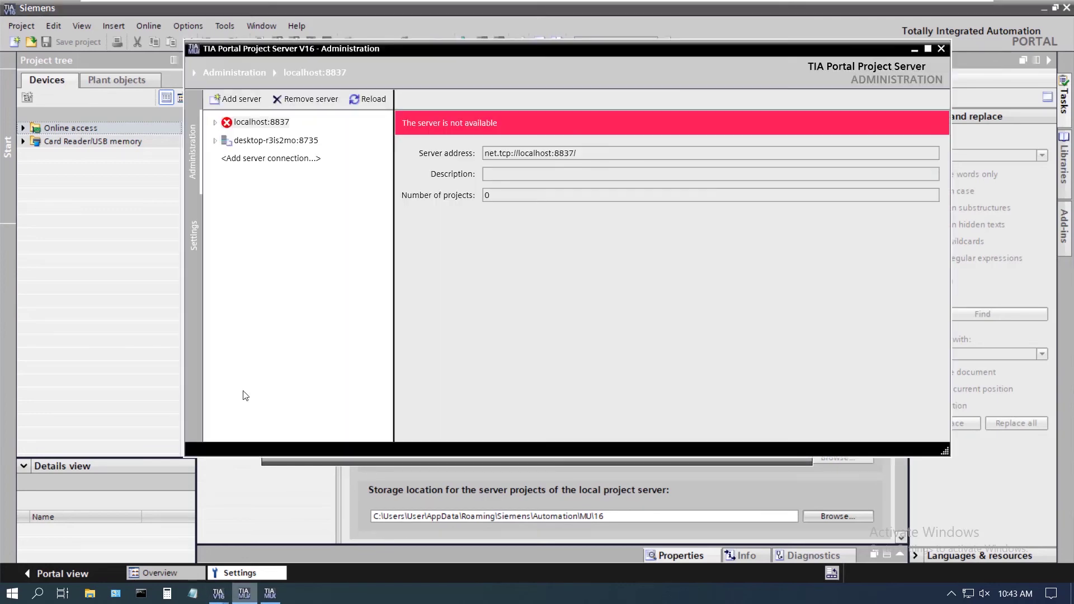
# - Add server 10.10.0.171 with port 8737, then expand it and Project1
pyautogui.click(239, 100)
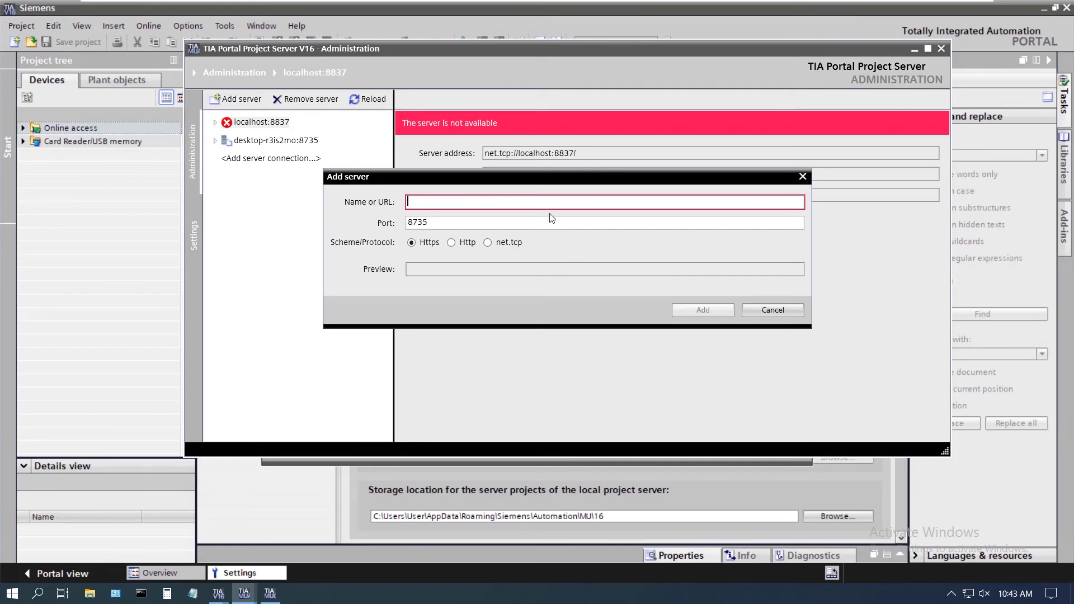
pyautogui.write('1')
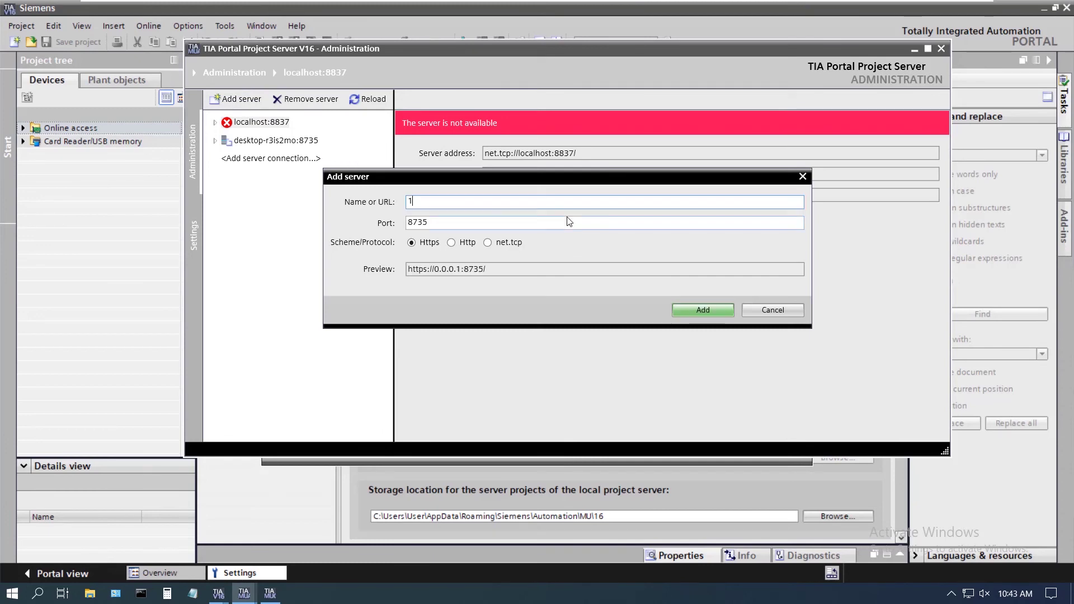
pyautogui.write('0.10.0.171')
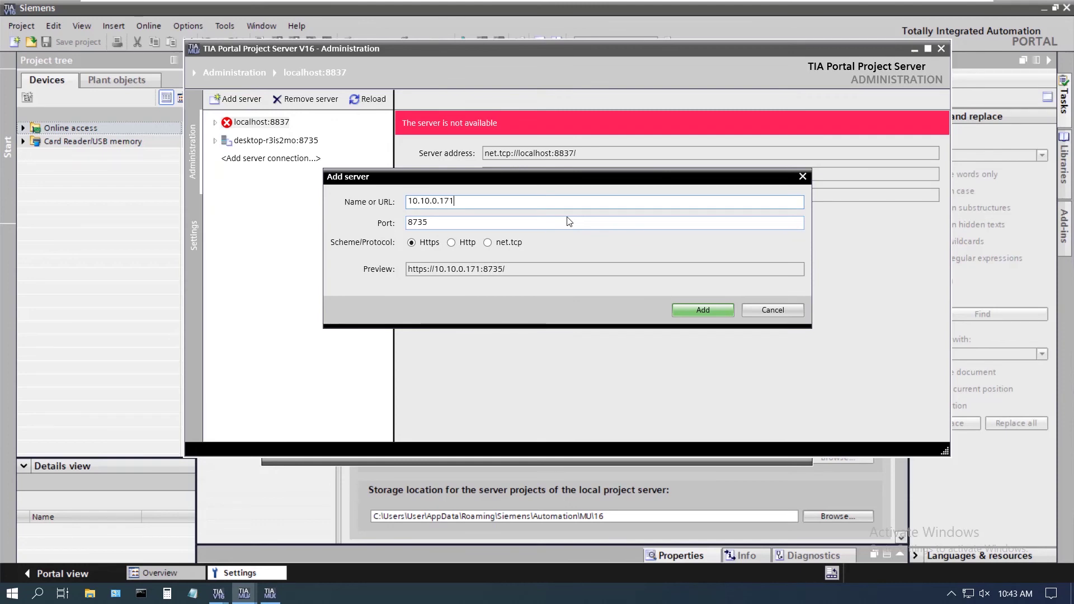
pyautogui.click(465, 221)
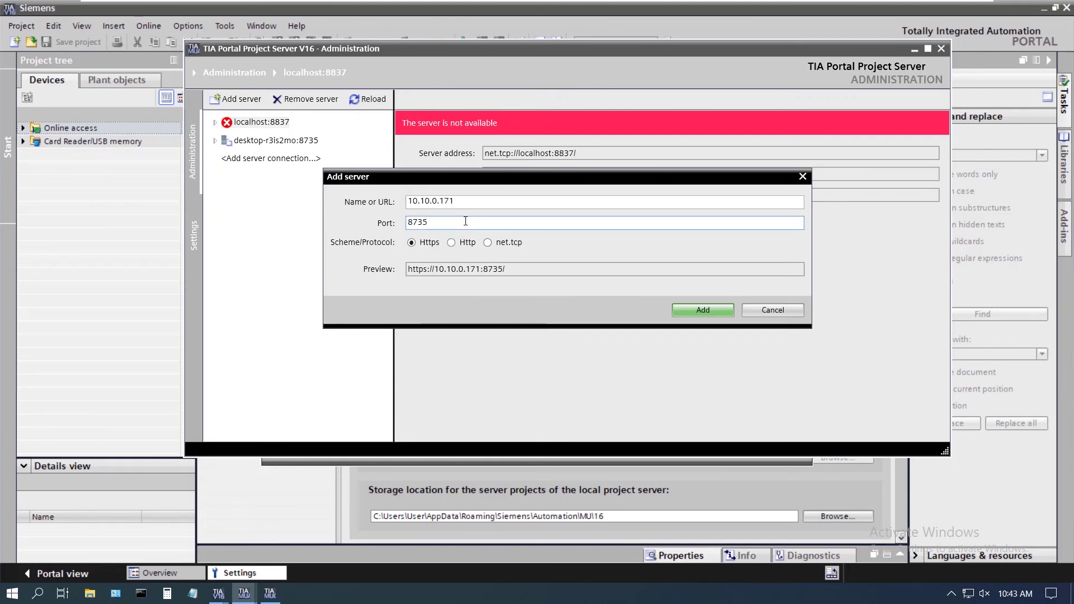
pyautogui.press('BackSpace')
pyautogui.write('7')
pyautogui.click(717, 308)
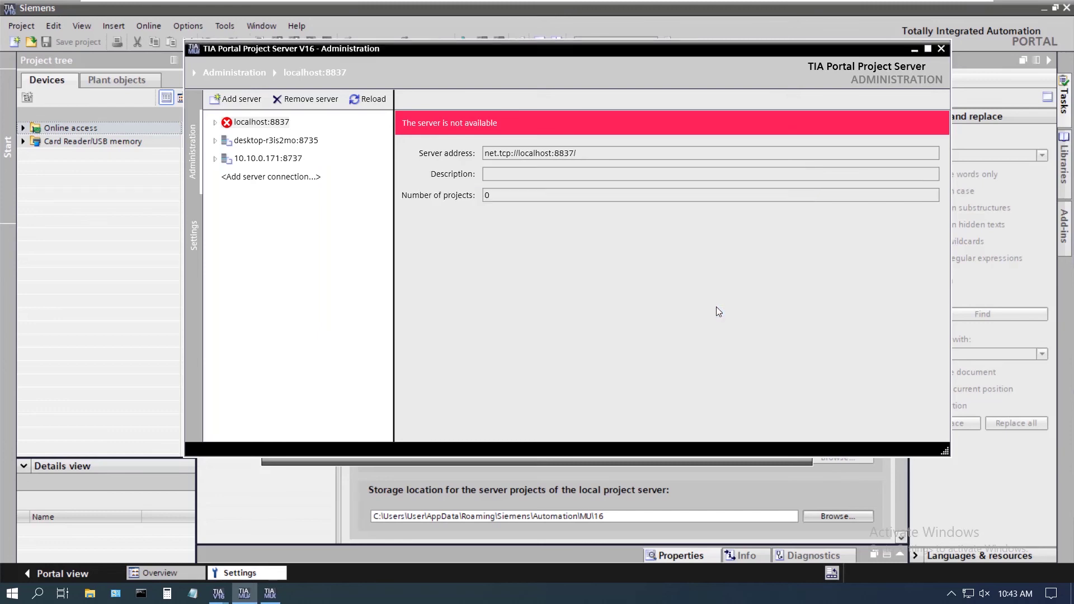
pyautogui.click(214, 159)
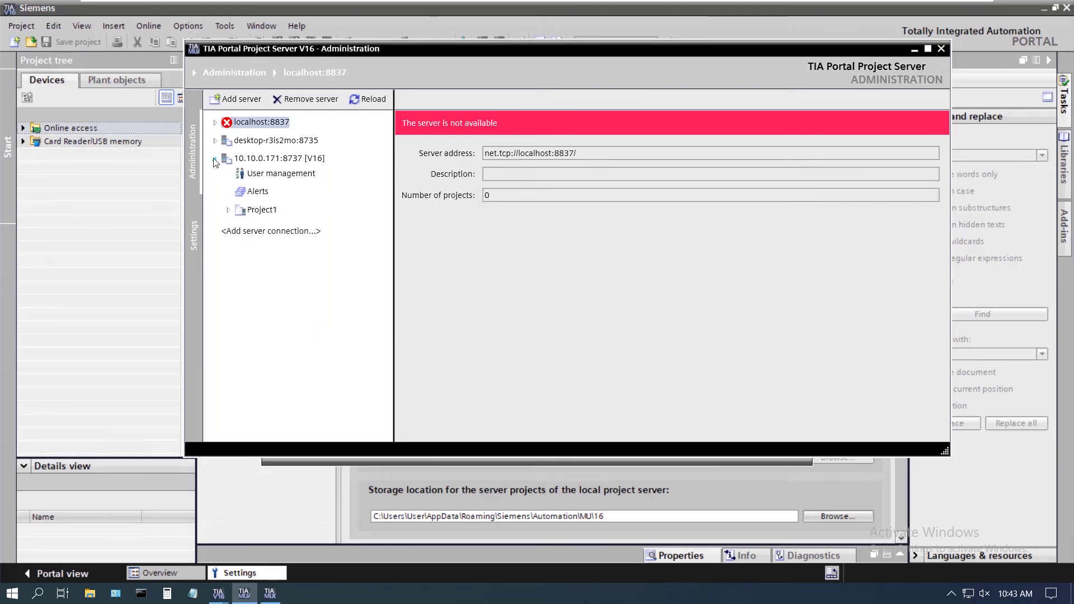
pyautogui.click(229, 209)
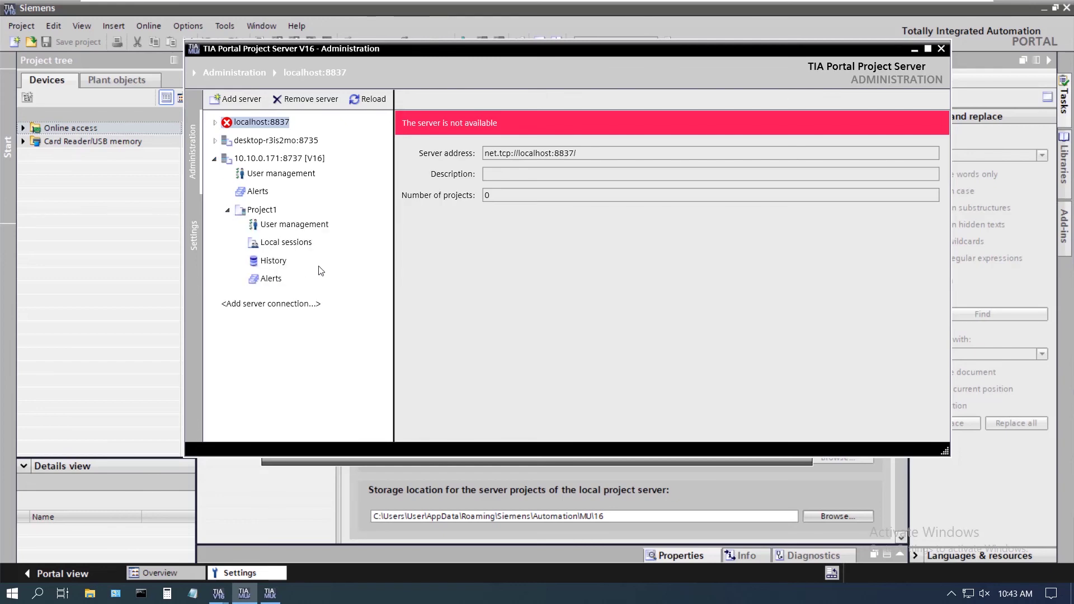
pyautogui.click(266, 159)
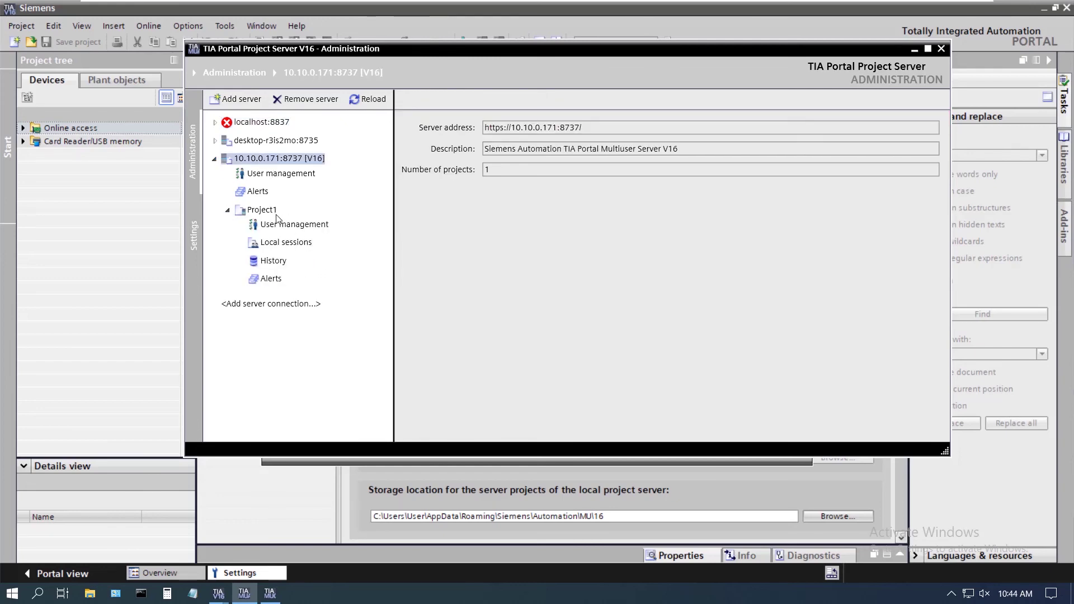
# - Show Project1's History, listing revisions 2 (Added HMI) and 1 (Testing remote project server)
pyautogui.click(274, 261)
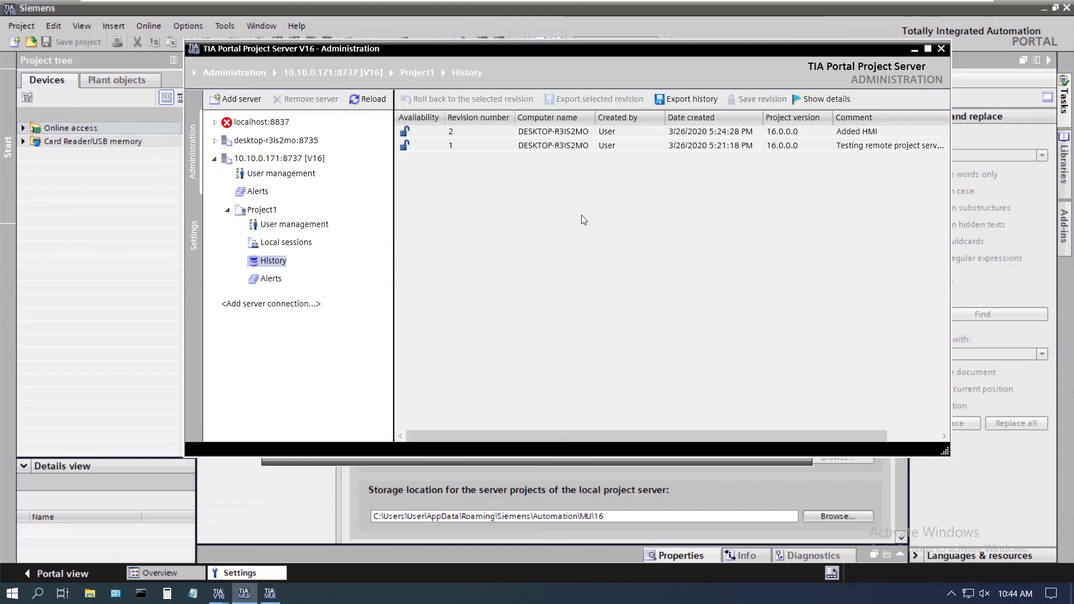